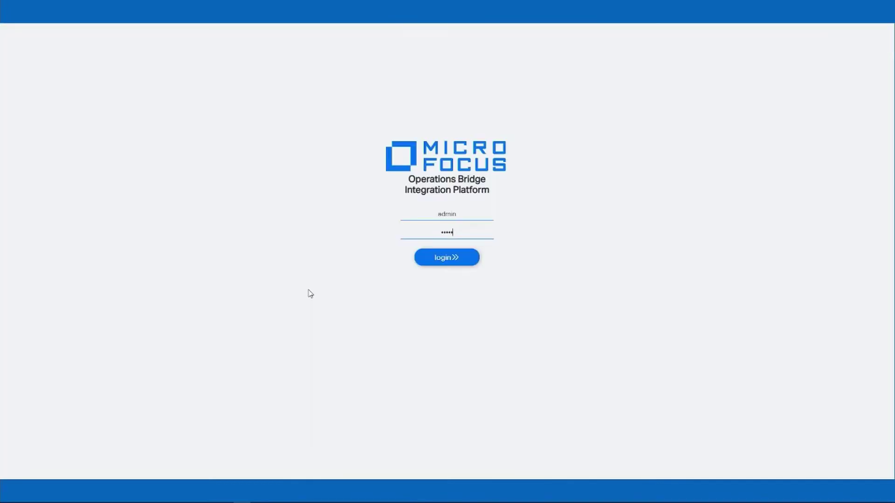
- Sign in and list the Dynatrace, Operations Bridge Connector and Operations Agent connections
left_click(453, 260)
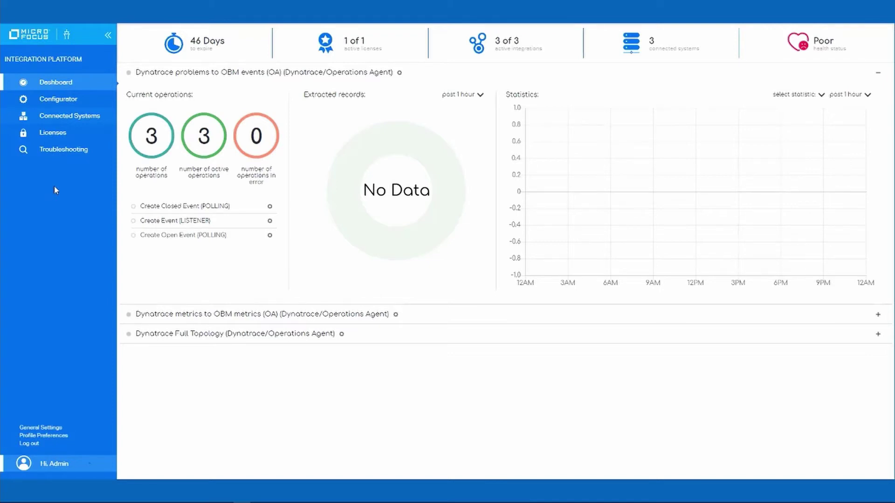
left_click(64, 121)
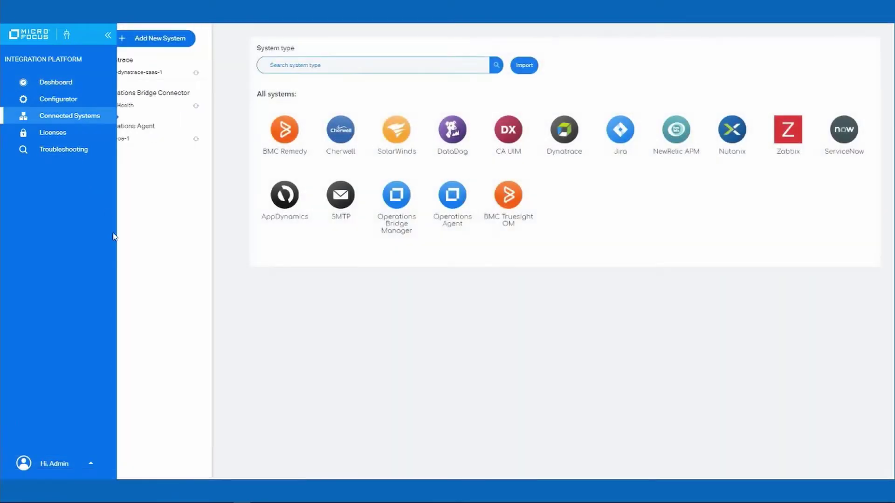
- Draft a new Dynatrace connection using the dserverprd URL and the APP_TOKEN API token
left_click(572, 136)
left_click(346, 110)
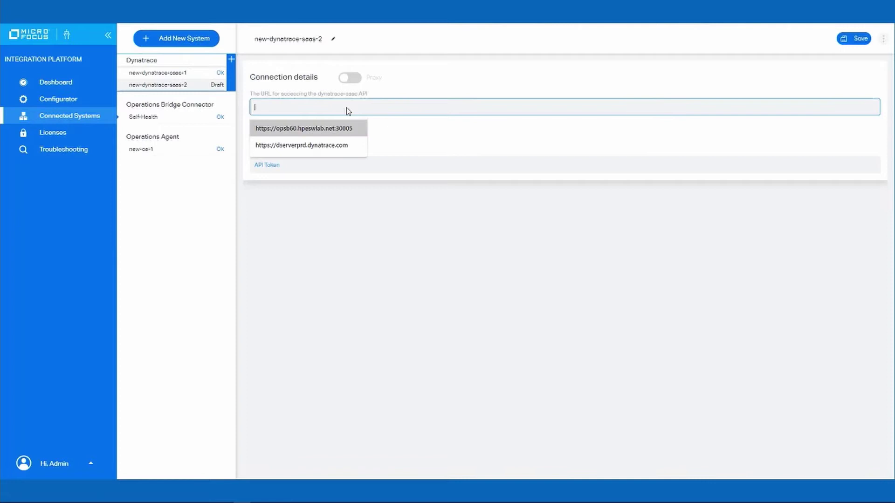
key("Down")
key("Down")
left_click(329, 145)
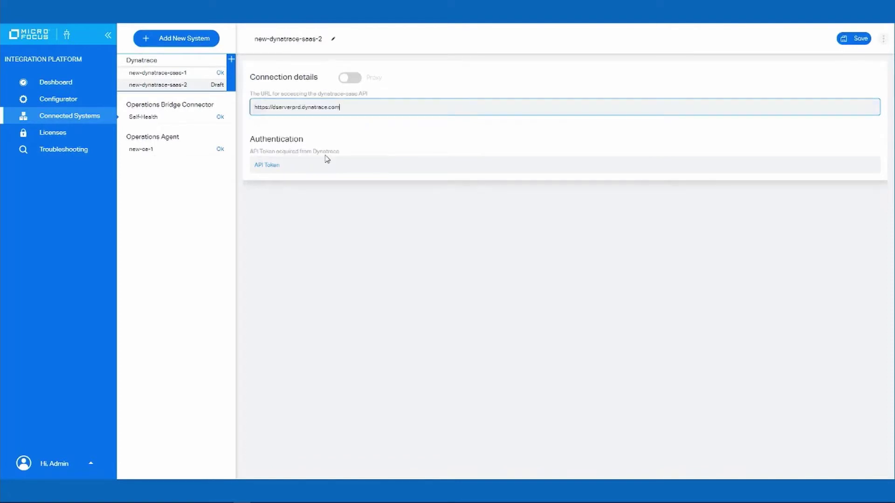
left_click(321, 171)
left_click(296, 185)
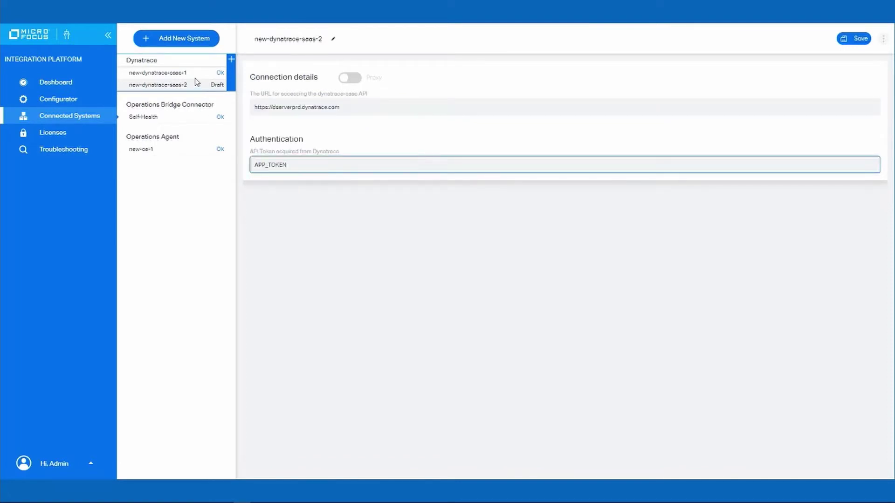
- Test the existing new-dynatrace-saas-1 connection successfully and dismiss the notification
left_click(179, 73)
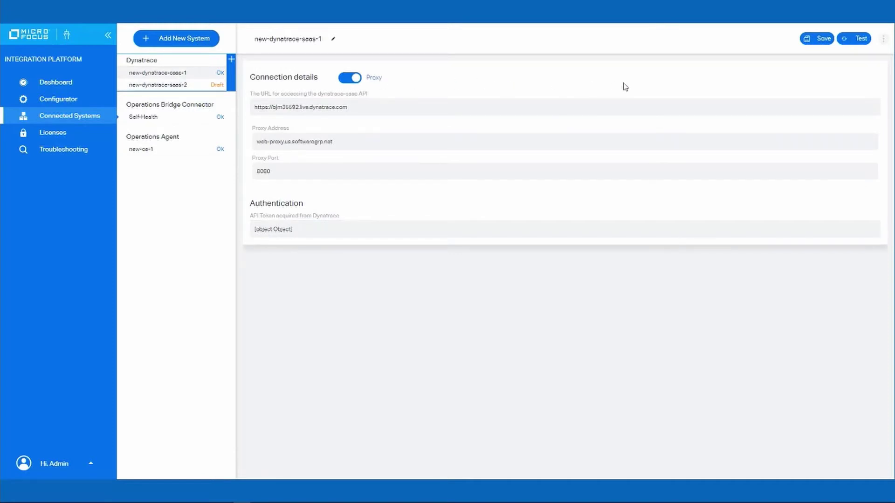
left_click(849, 42)
left_click(695, 83)
- Show the new-oa-1 Operations Agent connection with its OPSC server URL and no authentication
left_click(156, 152)
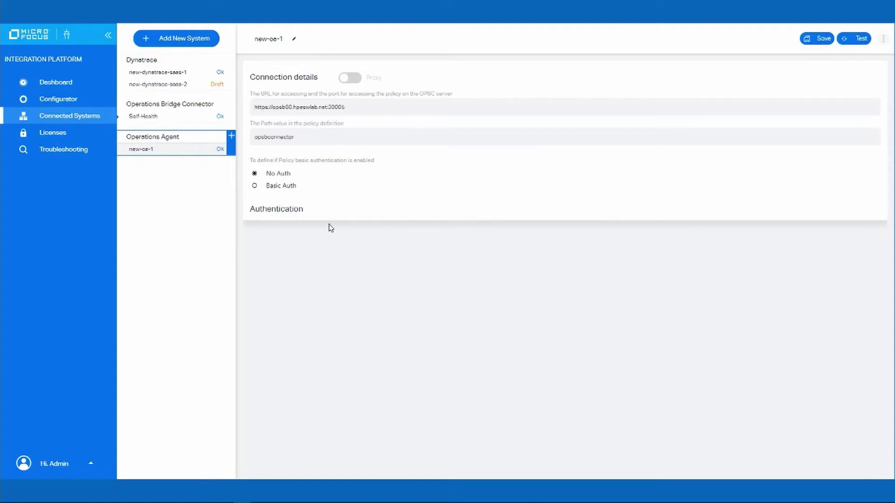
- Search the Configurator templates for Dynatrace and open the Dynatrace problems to OBM events integration
left_click(67, 99)
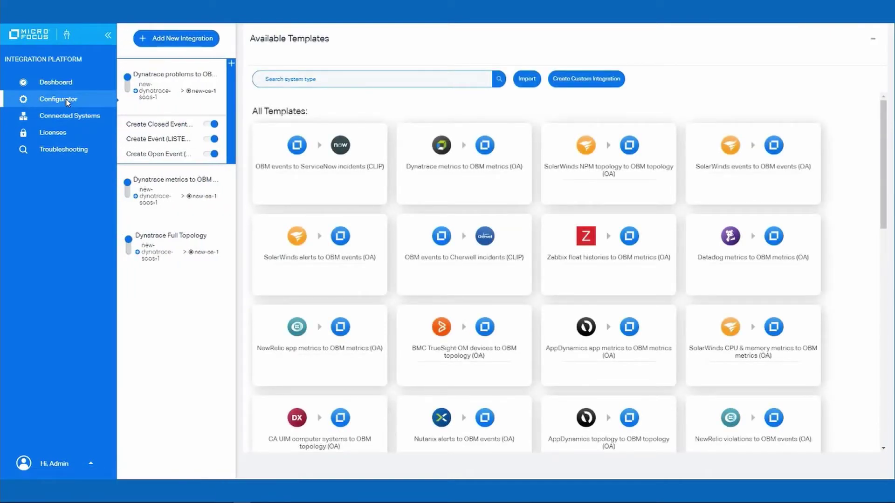
left_click(369, 81)
type("Dynatr")
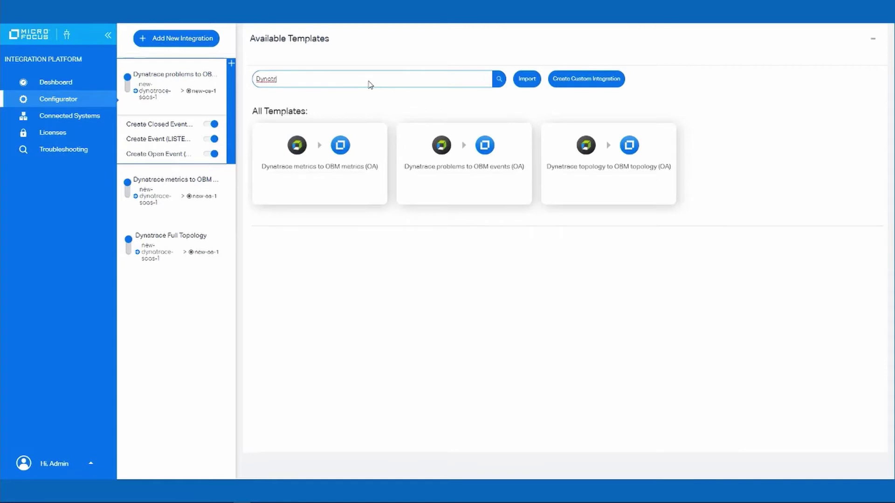
type("ace")
left_click(171, 86)
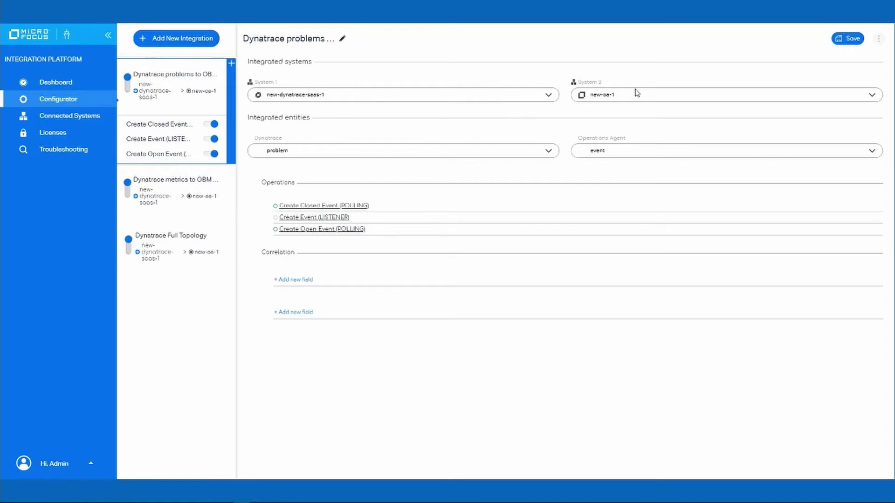
- Show the Dynatrace Full Topology integration mapping new-dynatrace-saas-1 hosts to new-oa-1 CIs
left_click(202, 250)
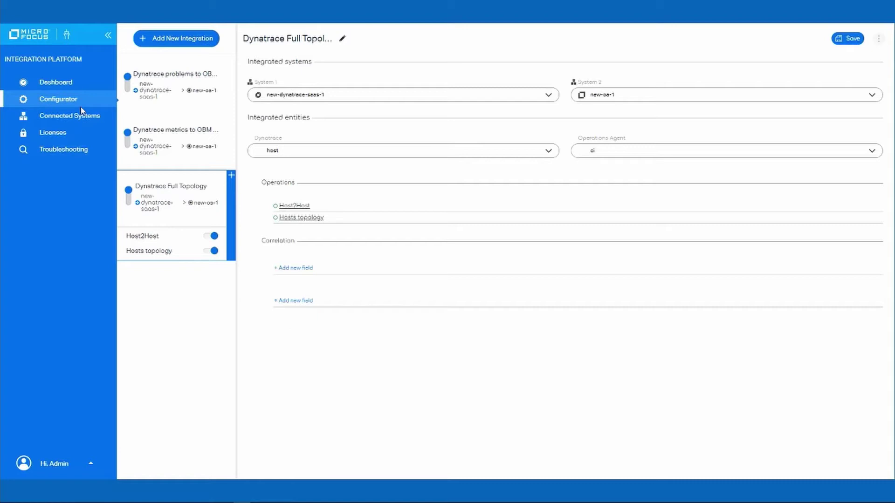
- Return to the Dashboard with 3 of 3 active integrations and 4 connected systems
left_click(65, 82)
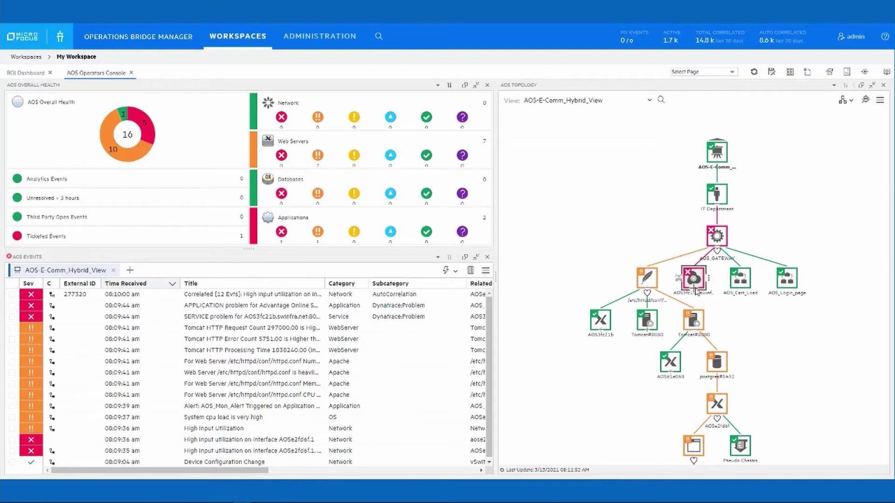
- Expand the AOS3fc21b node and list the related events of correlated event 277320
left_click(695, 292)
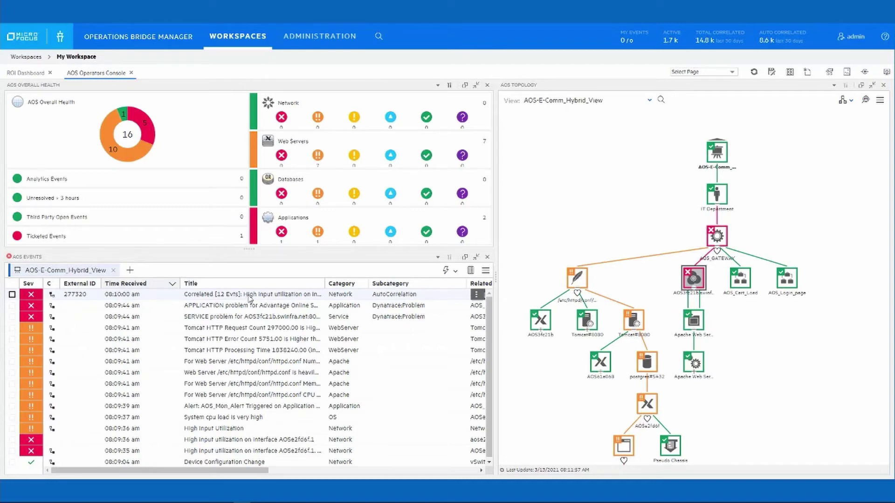
left_click(477, 295)
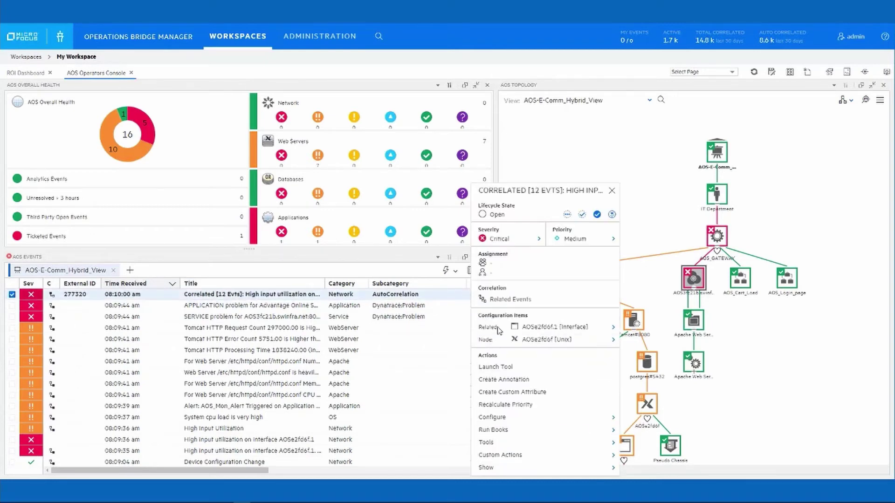
left_click(498, 301)
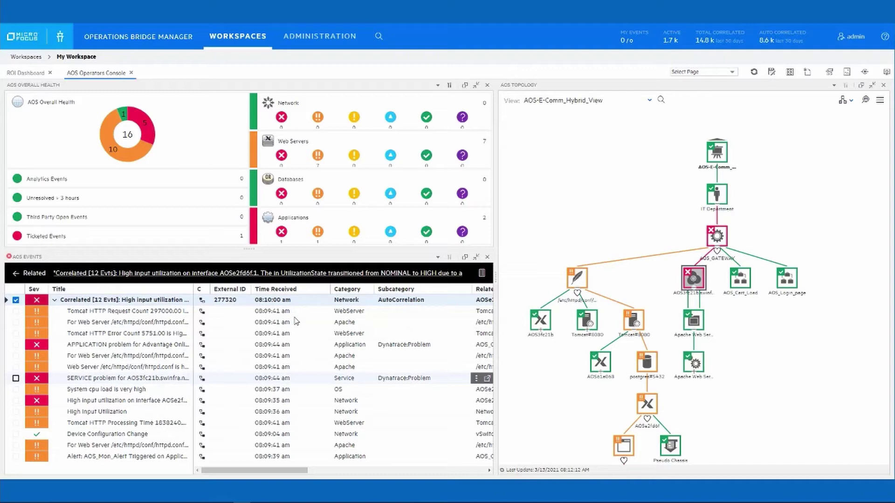
double_click(399, 381)
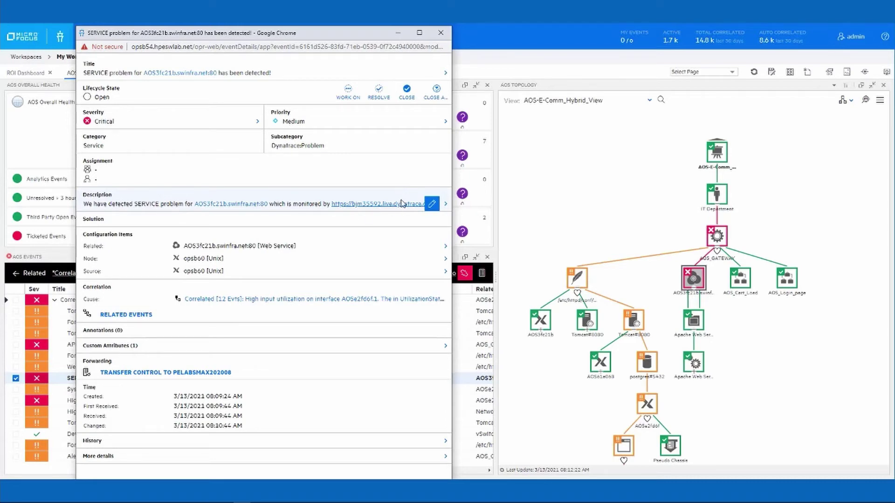
left_click(438, 32)
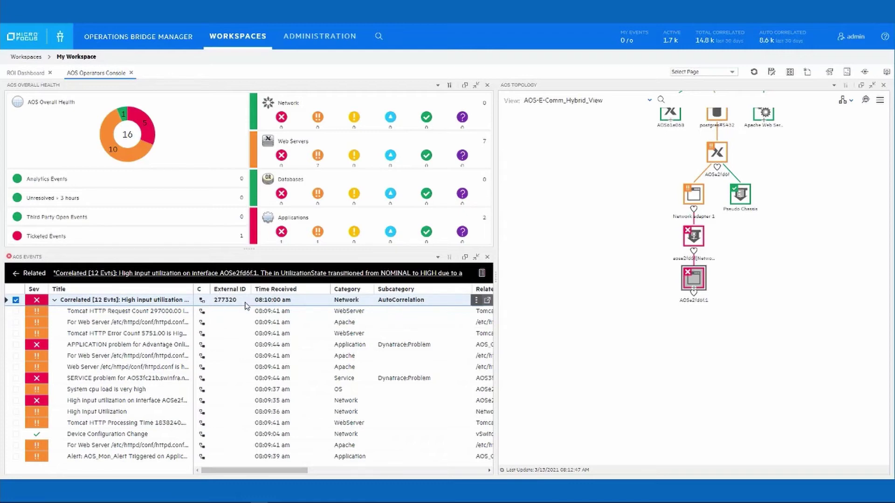
- Check where correlated event 277320 was forwarded and open its incident in SMAX
double_click(245, 304)
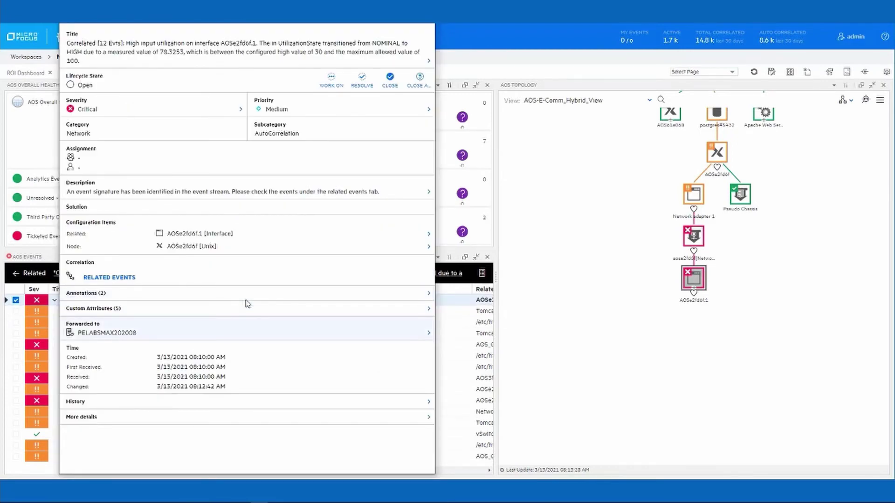
left_click(149, 334)
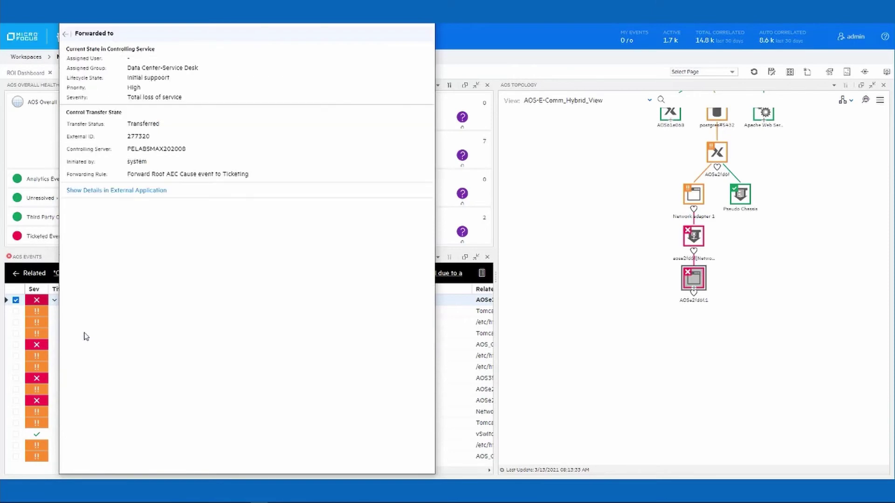
left_click(137, 190)
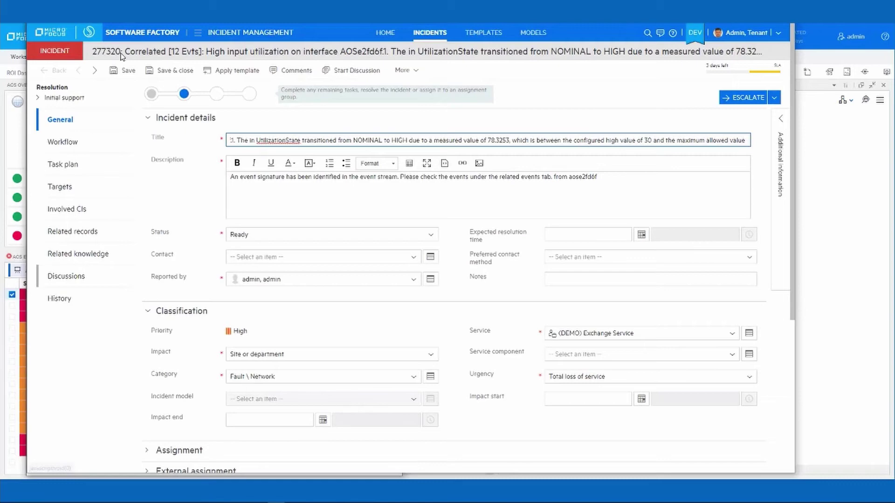
- Read incident 277320's Discussions, down to the event group promotion notice
left_click(66, 276)
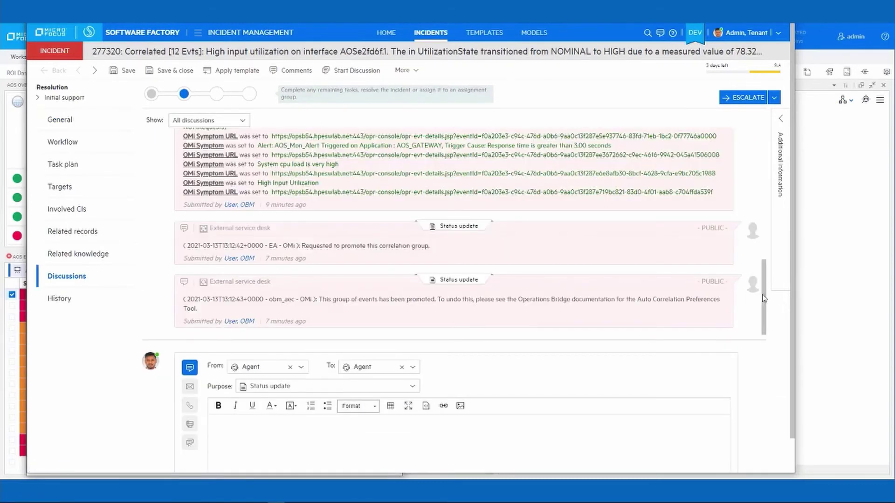
left_click_drag(764, 299, 766, 143)
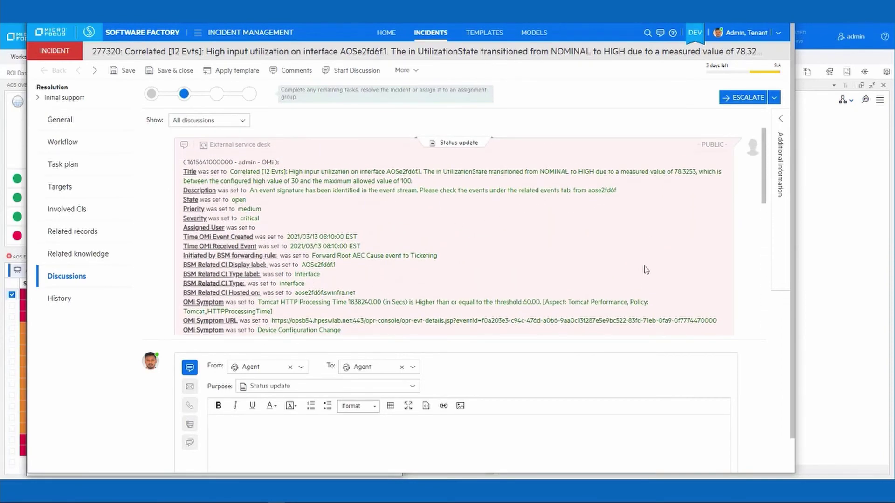
scroll(767, 178, "down", 3)
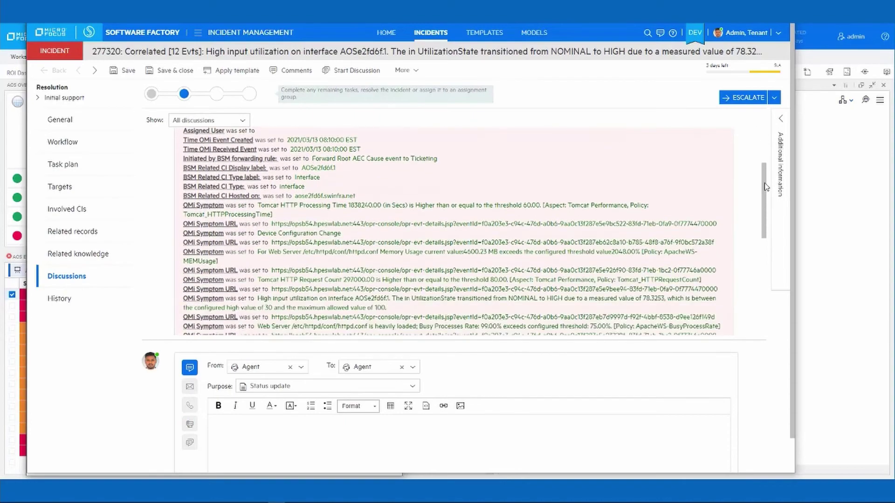
left_click_drag(766, 186, 768, 277)
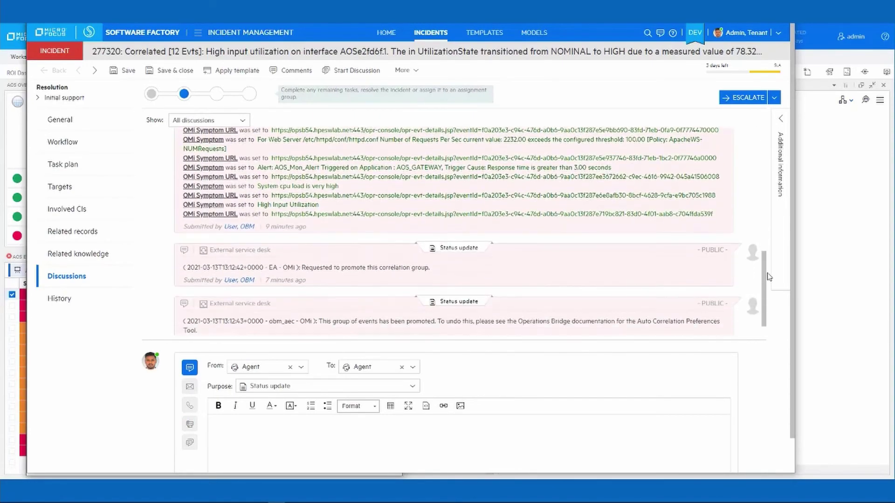
scroll(768, 278, "down", 1)
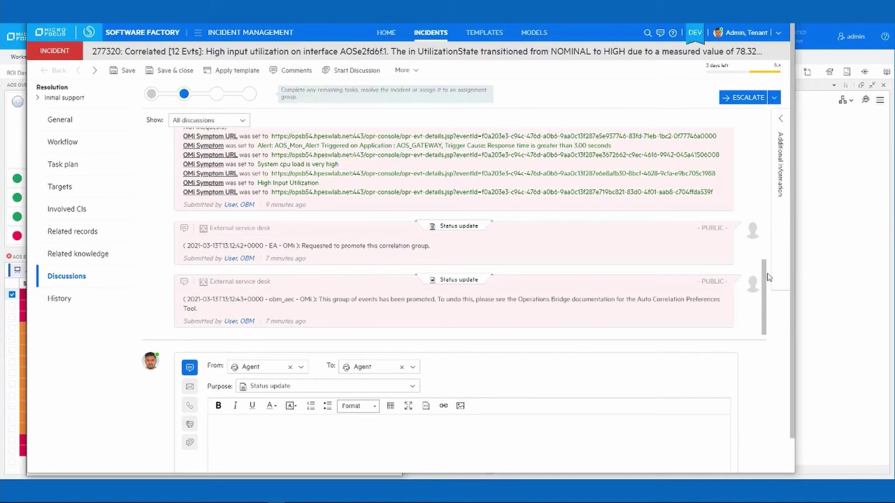
- Add a status update blaming the network configuration change, then save and close the incident
left_click(353, 447)
type("Network conf")
type("igurati")
type("on change")
type(" res")
type("ulted in")
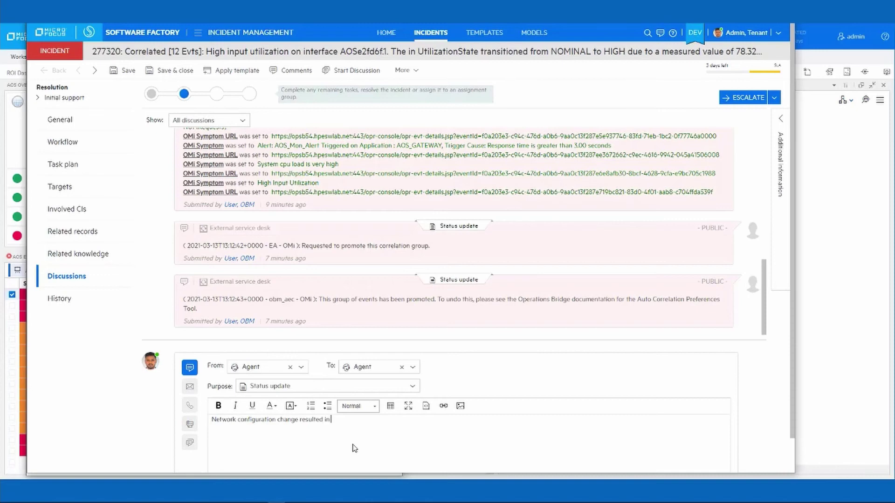
type(" the eve")
type("nts; re")
type("verting the change sh")
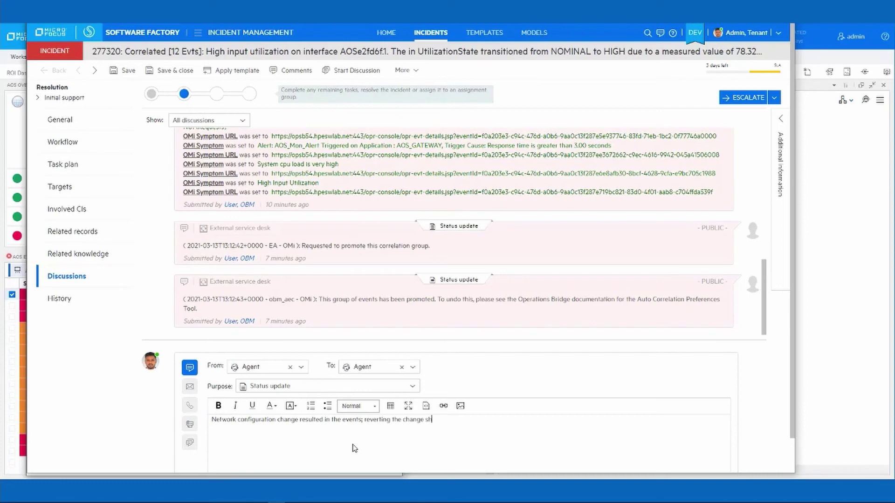
type("ould resolve the iss")
type("ue")
left_click(177, 71)
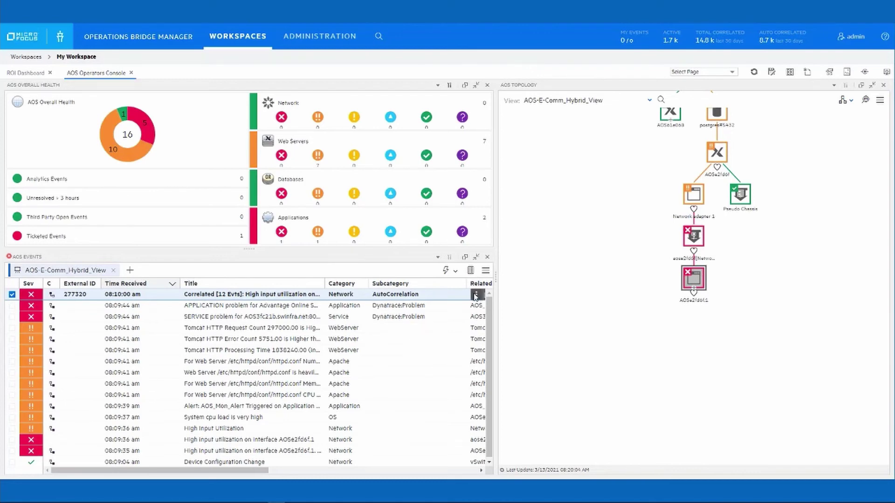
- Launch the ACL Configuration (CI) run book on the correlated event to resolve it
left_click(476, 296)
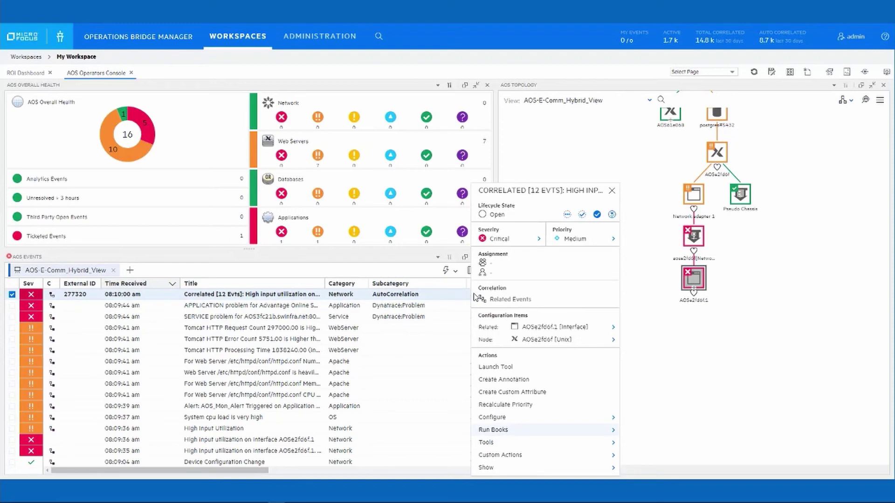
left_click(539, 432)
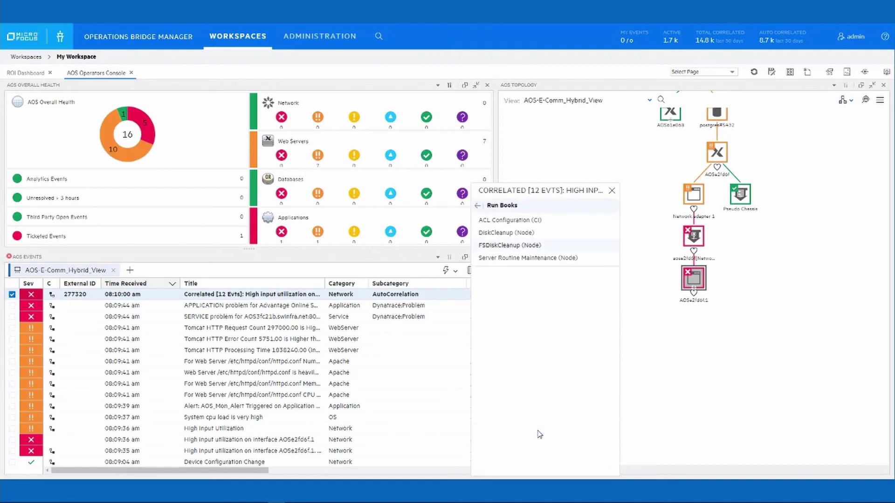
left_click(506, 221)
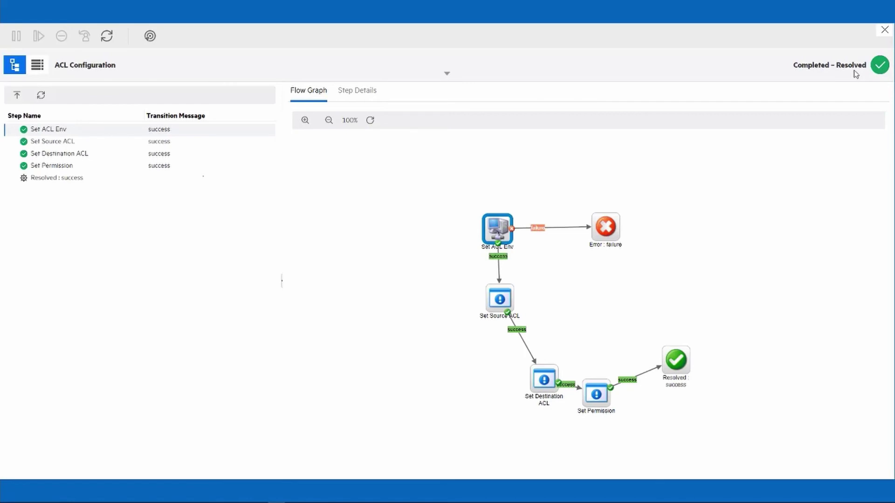
- Close the completed ACL Configuration run window to see all services green
left_click(884, 33)
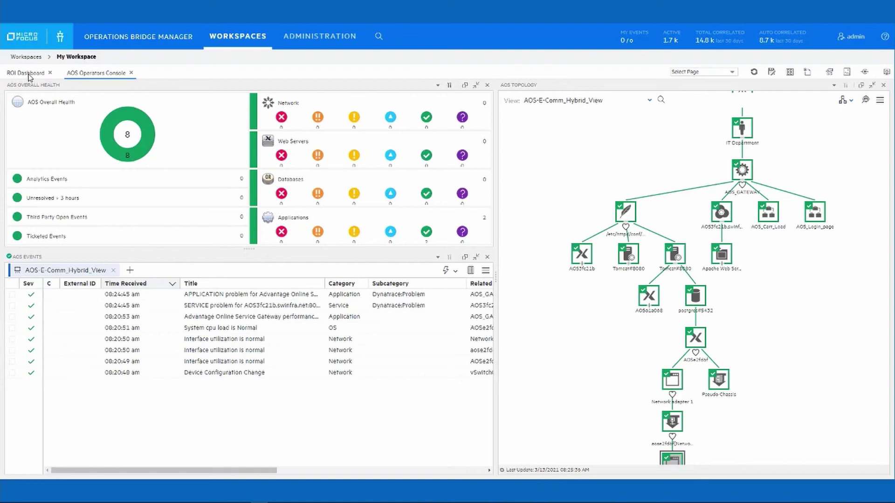
- Show the ROI Dashboard with 517,099 of 527,164 events reduced (98.1%)
left_click(29, 75)
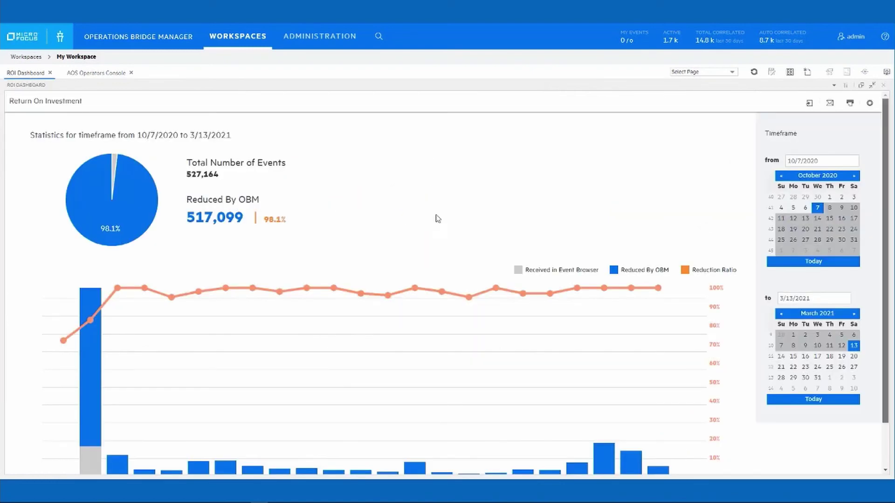
scroll(886, 147, "down", 1)
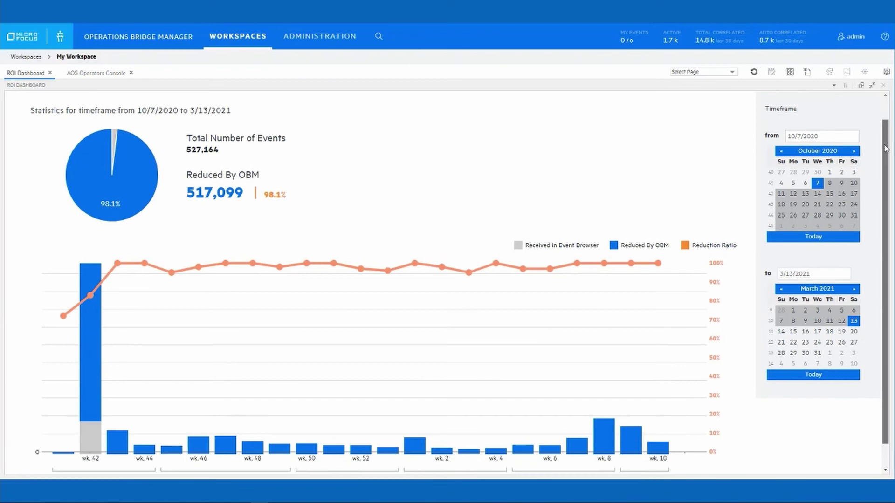
scroll(886, 148, "down", 2)
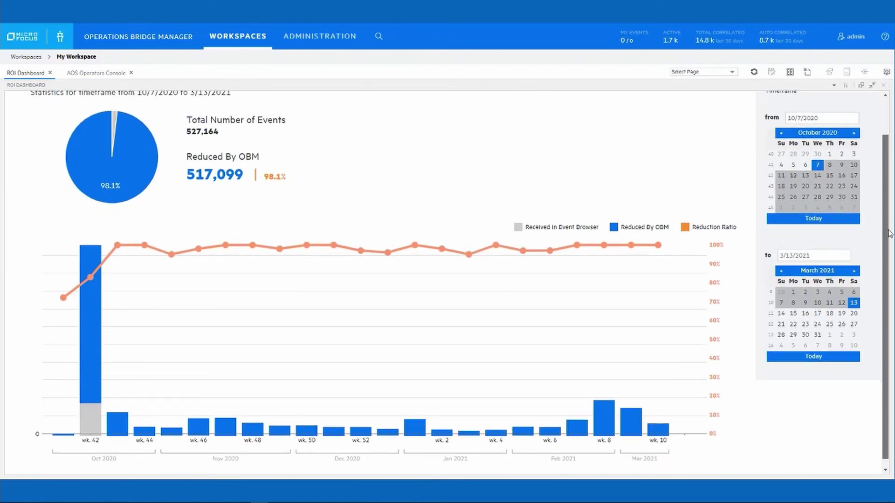
scroll(886, 185, "up", 1)
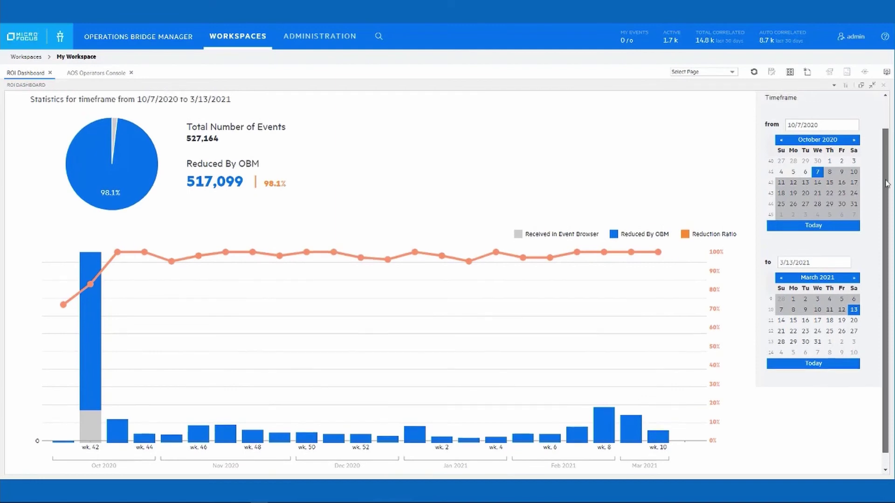
scroll(887, 183, "up", 2)
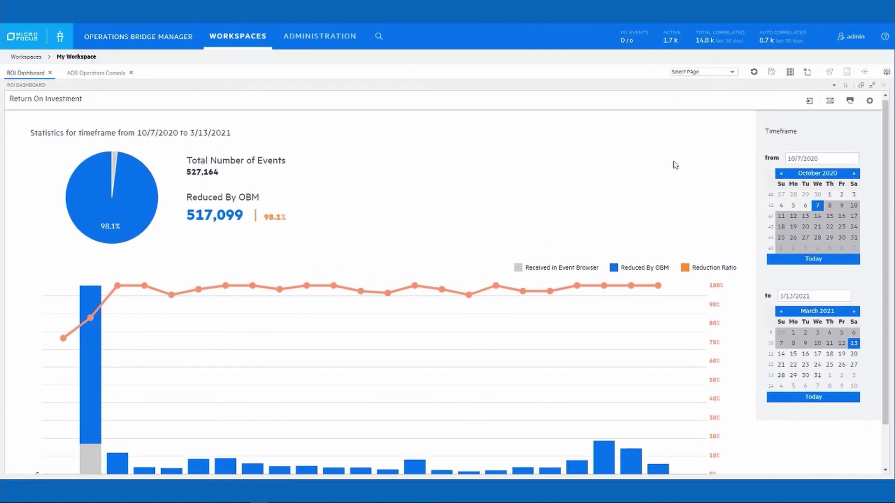